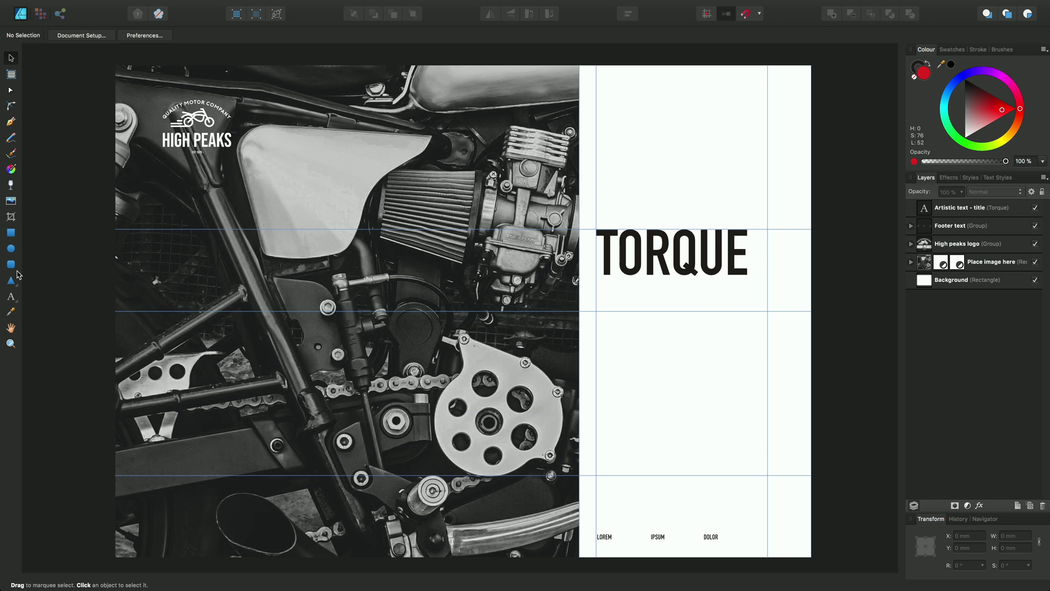
Step: Draw a 73.1 × 70 mm frame with the Frame Text Tool, snapped to the guides below TORQUE
left_click(17, 302)
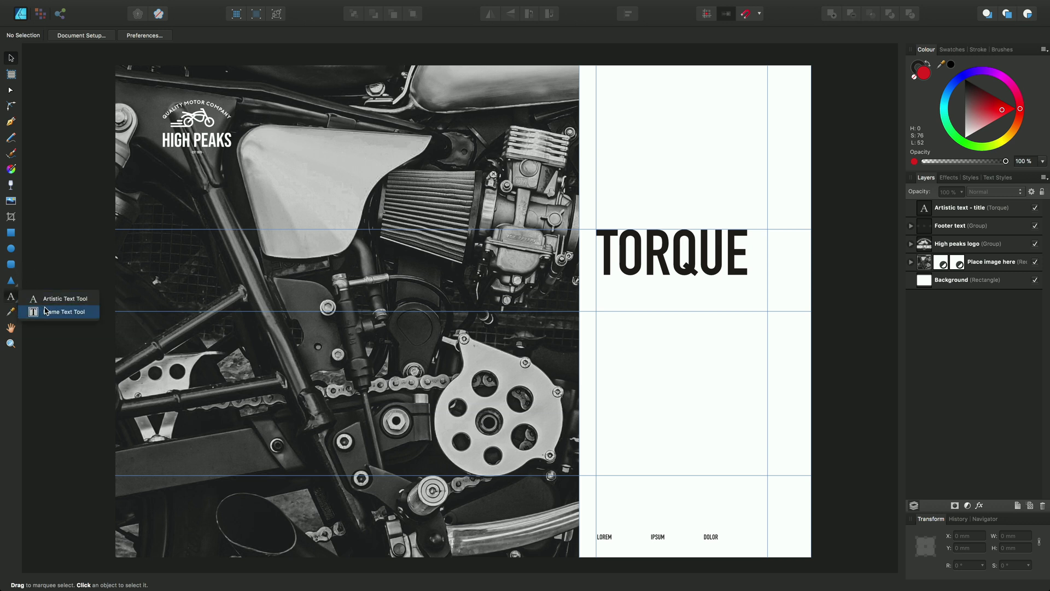
left_click(62, 312)
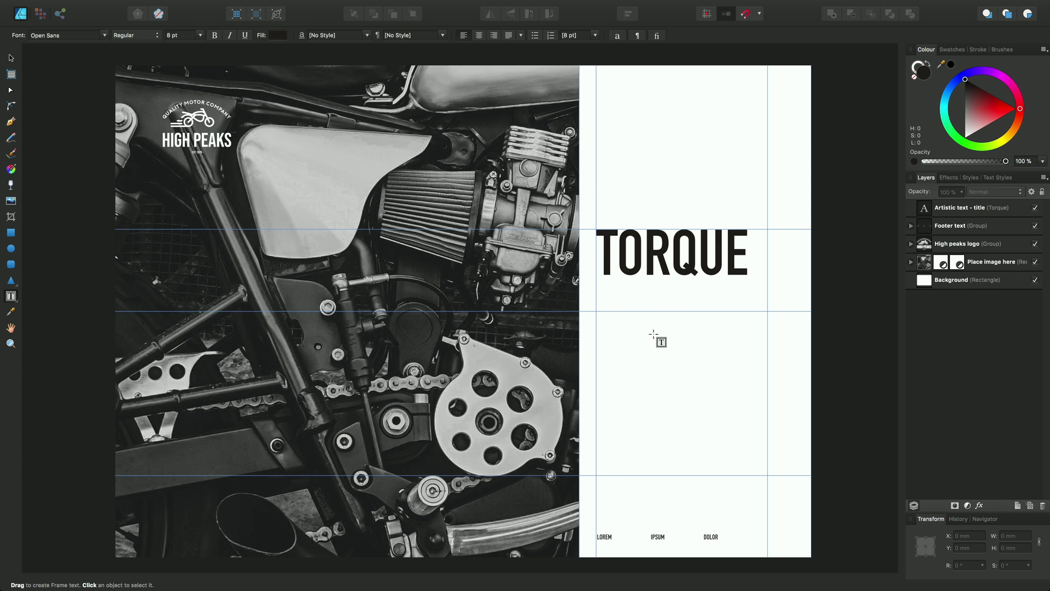
left_click(747, 16)
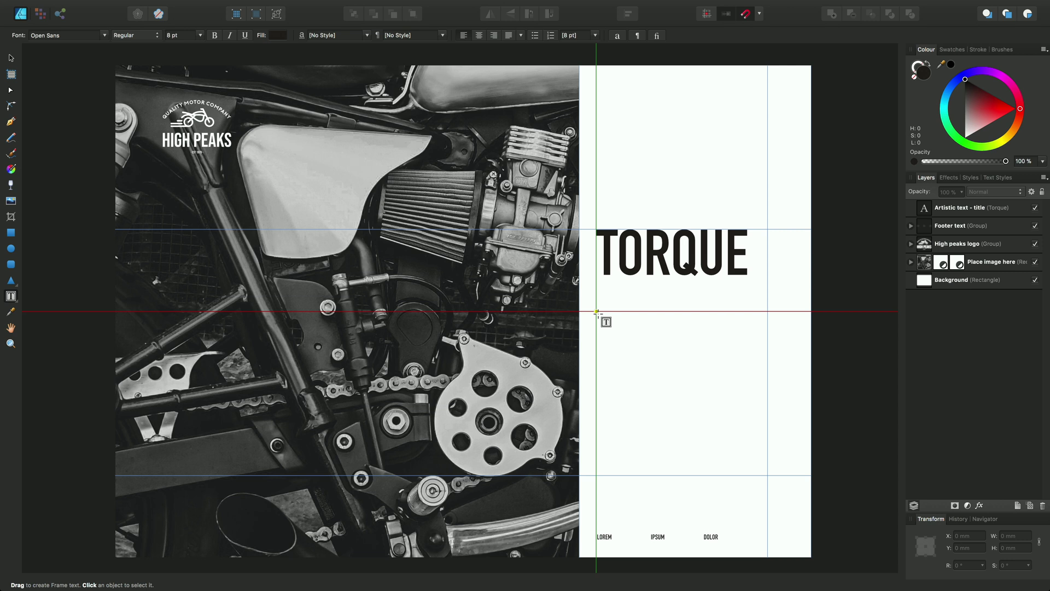
left_click_drag(596, 311, 767, 475)
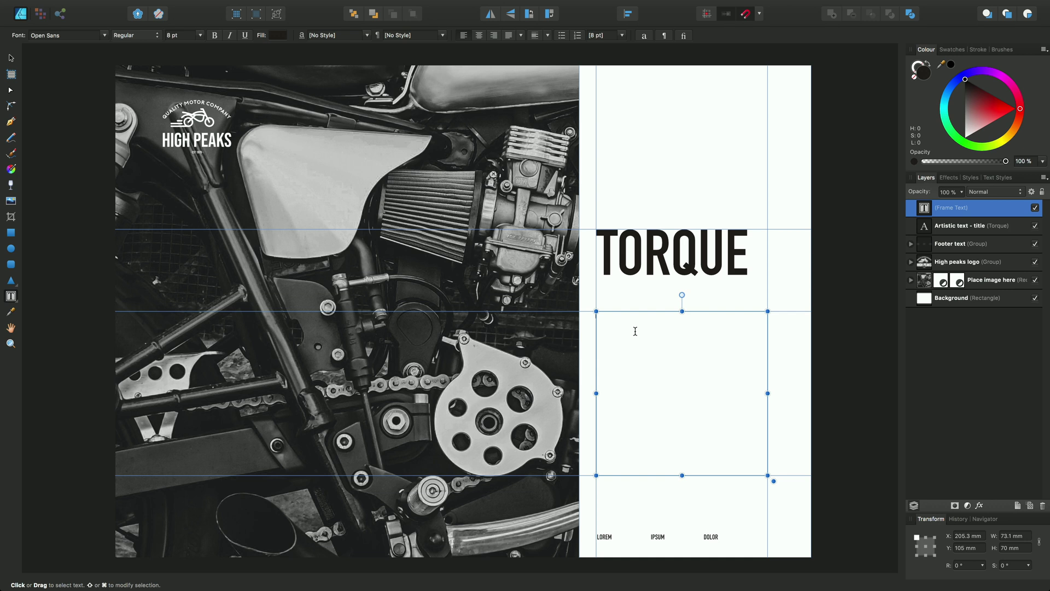
Step: Type 'This is text frame' and paste copies of it until four lines are filled
type("Th")
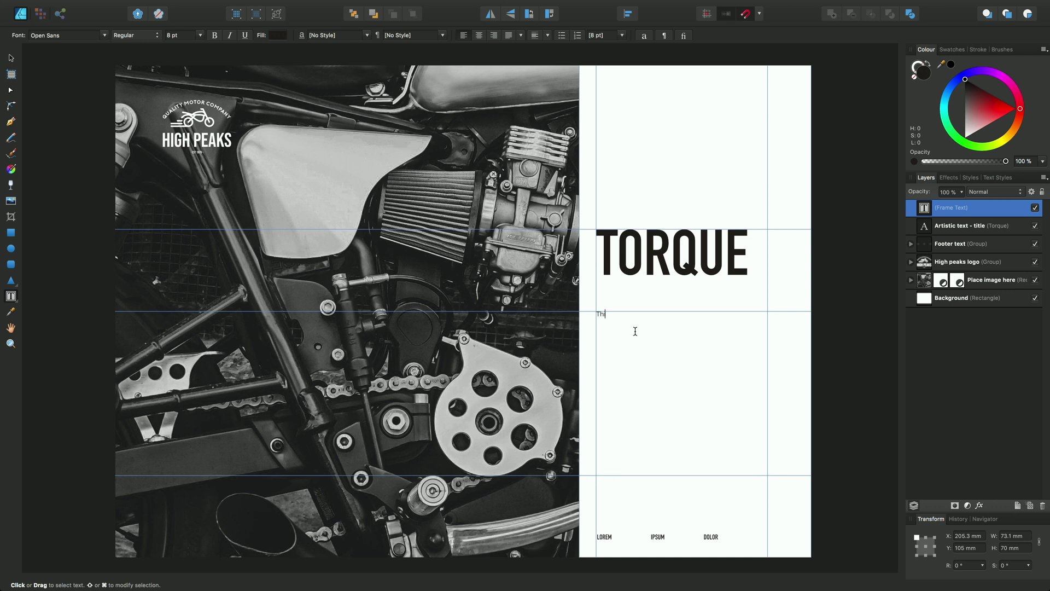
type("is is text frame")
key("Escape")
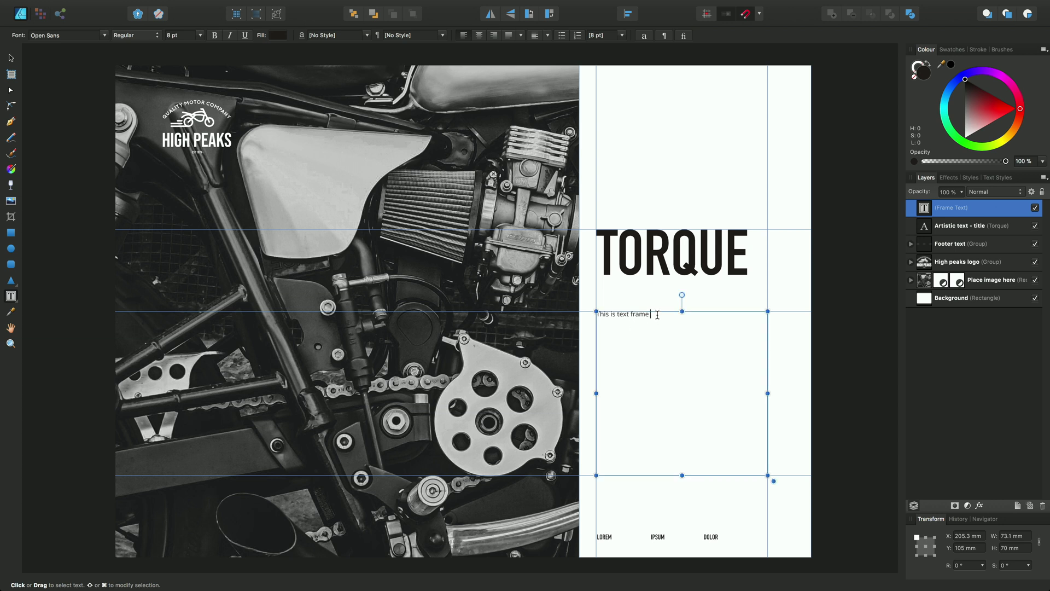
left_click_drag(654, 314, 595, 314)
key("super+c")
left_click(663, 317)
key("super+v")
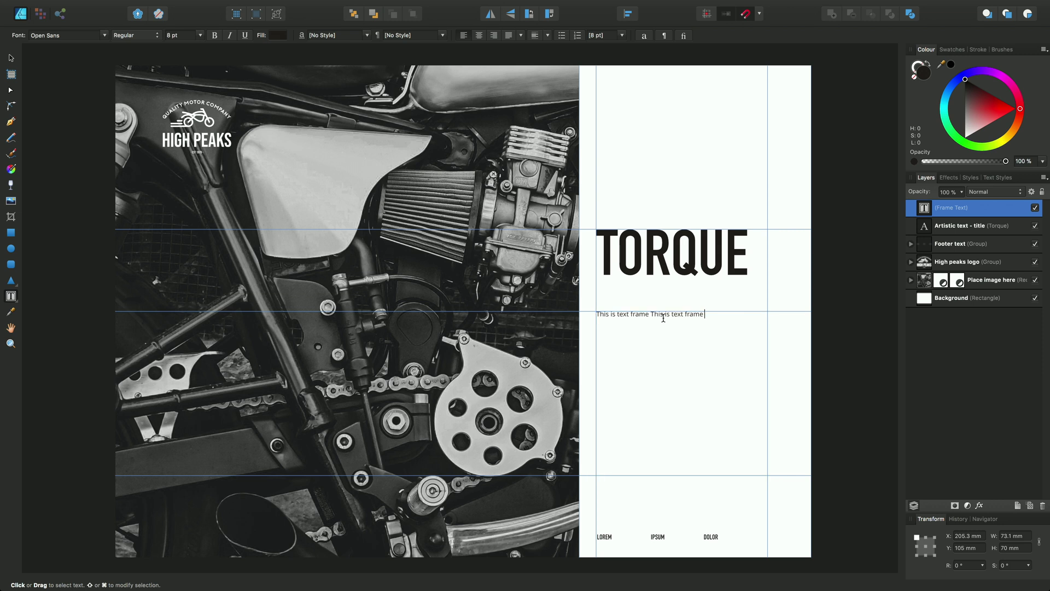
key("super+v")
key("super+v")
key("super+v")
key("super+v")
key("super+v")
key("super+v")
key("super+v")
key("super+v")
key("super+v")
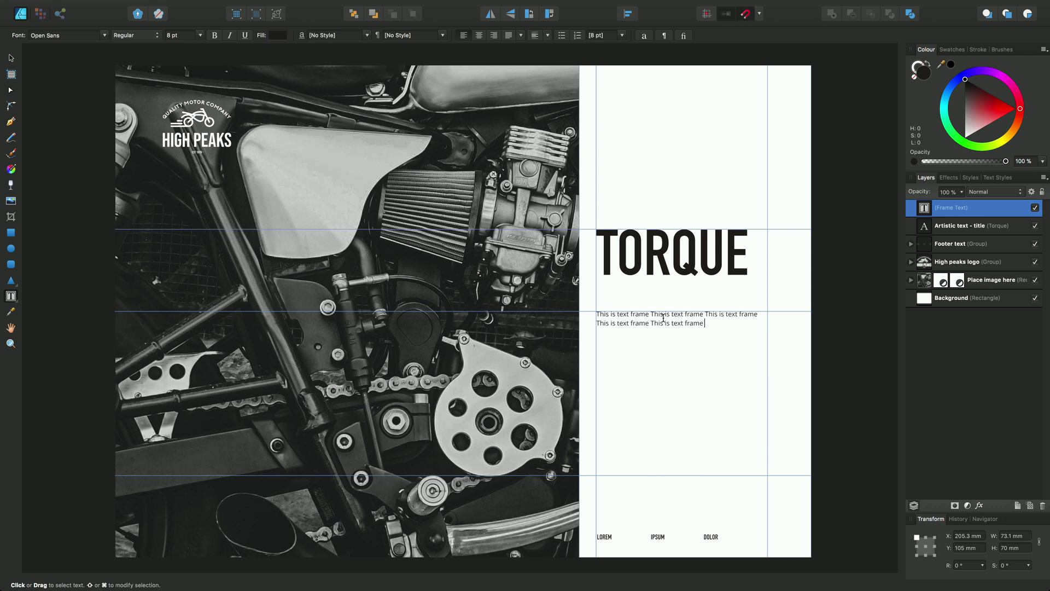
key("super+v")
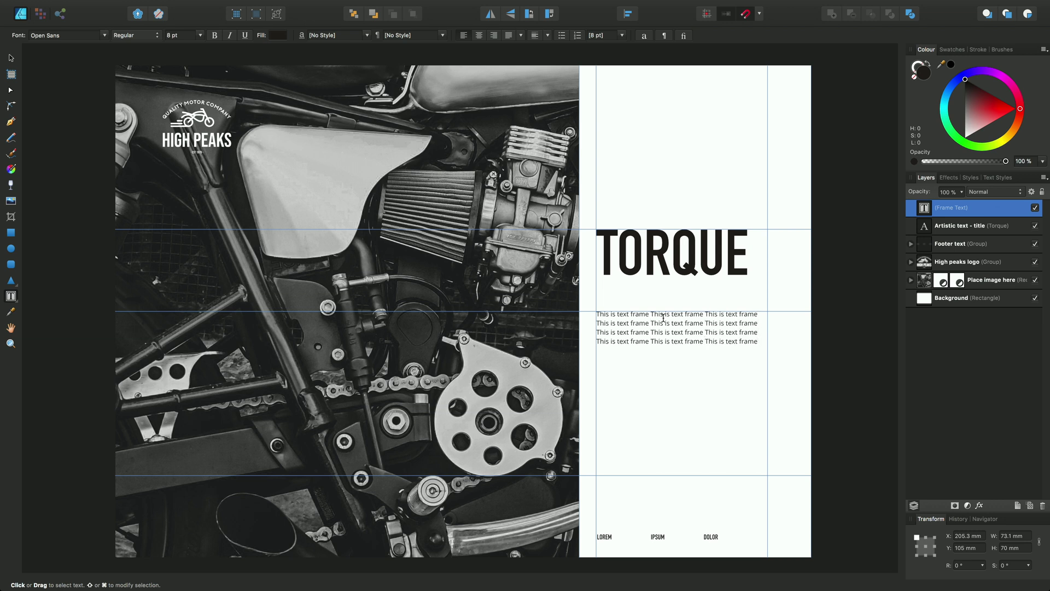
Step: Delete the placeholder lines, insert text from 'sample copy', then undo that insertion
left_click_drag(758, 342, 584, 311)
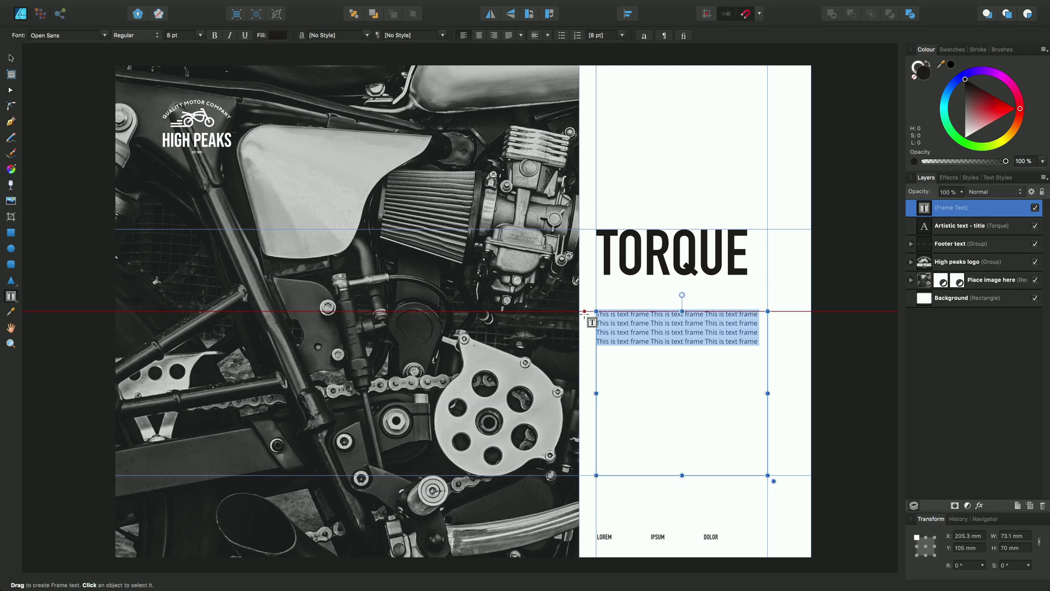
key("BackSpace")
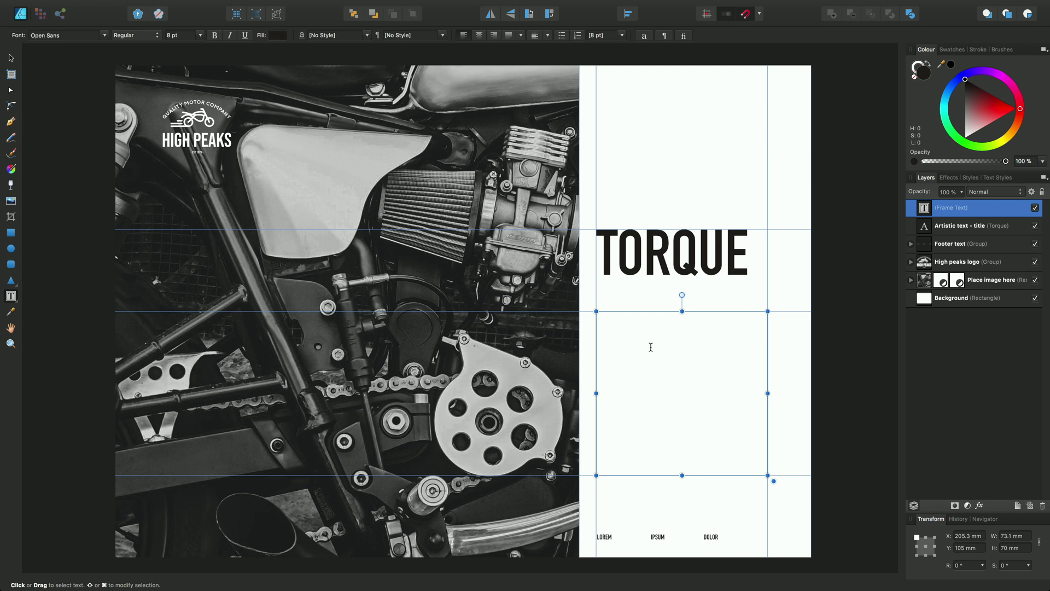
right_click(651, 347)
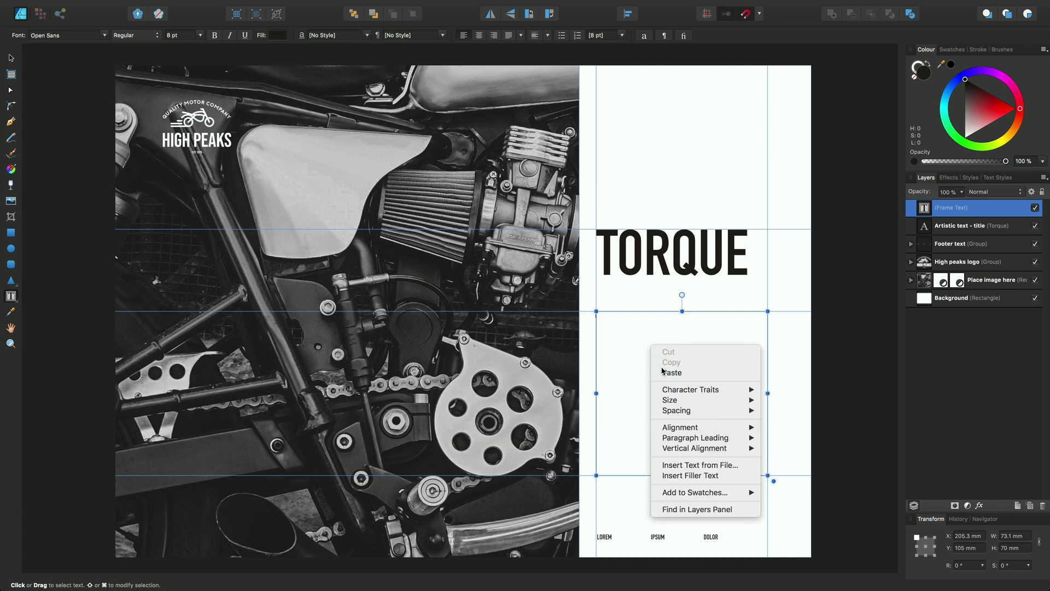
left_click(694, 466)
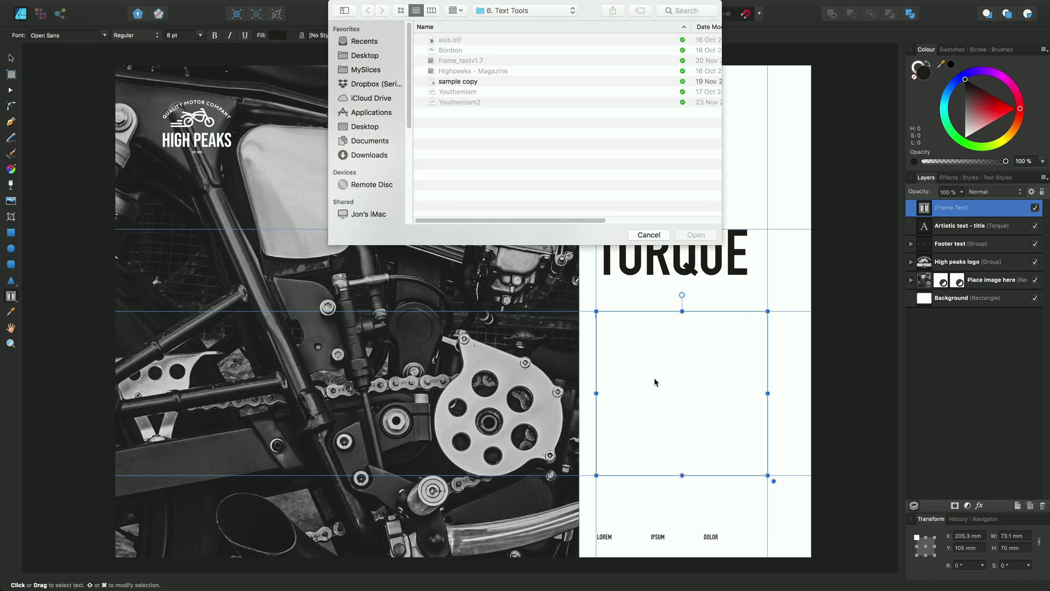
left_click(462, 82)
left_click(695, 235)
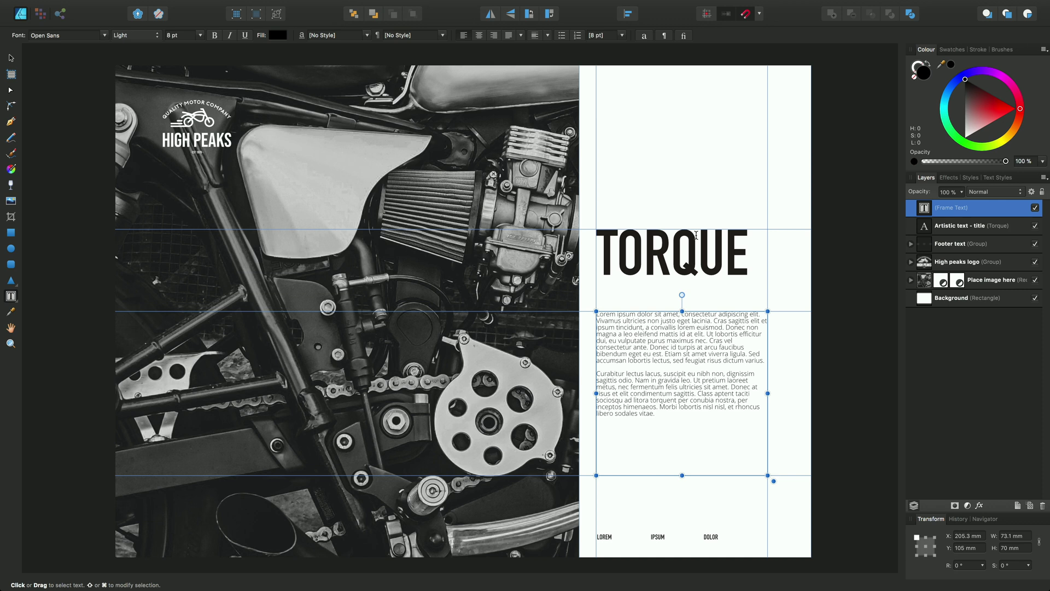
key("super+z")
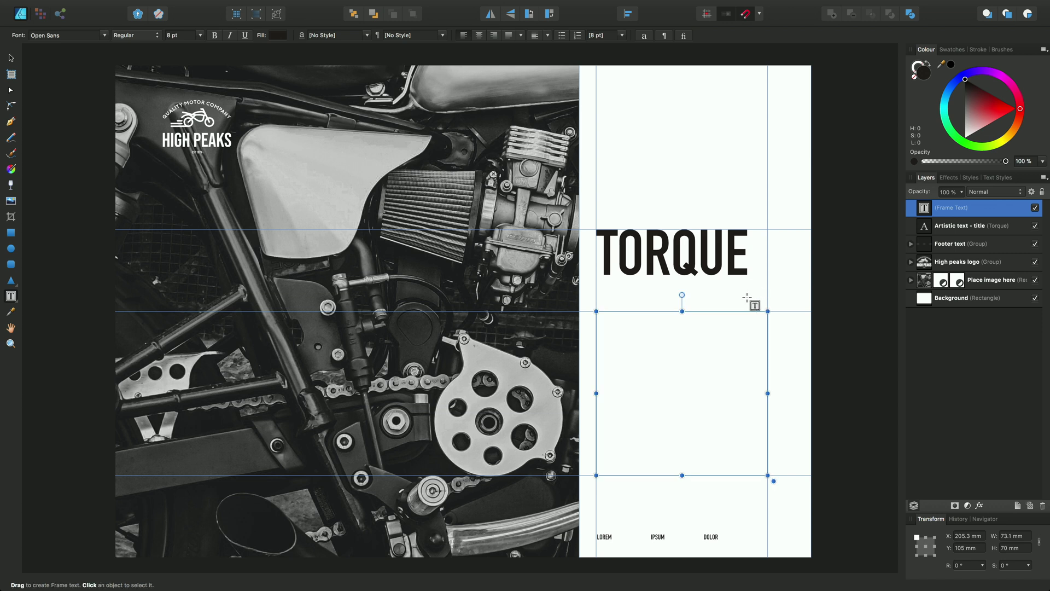
Step: Insert filler text into the frame, then select it all and expand the filler field
right_click(649, 340)
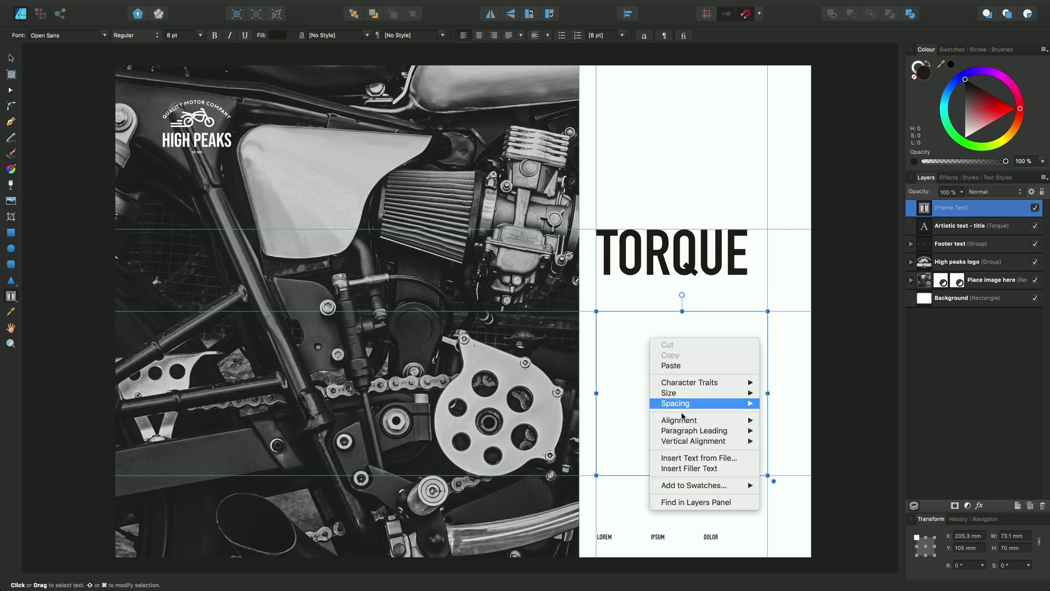
left_click(709, 469)
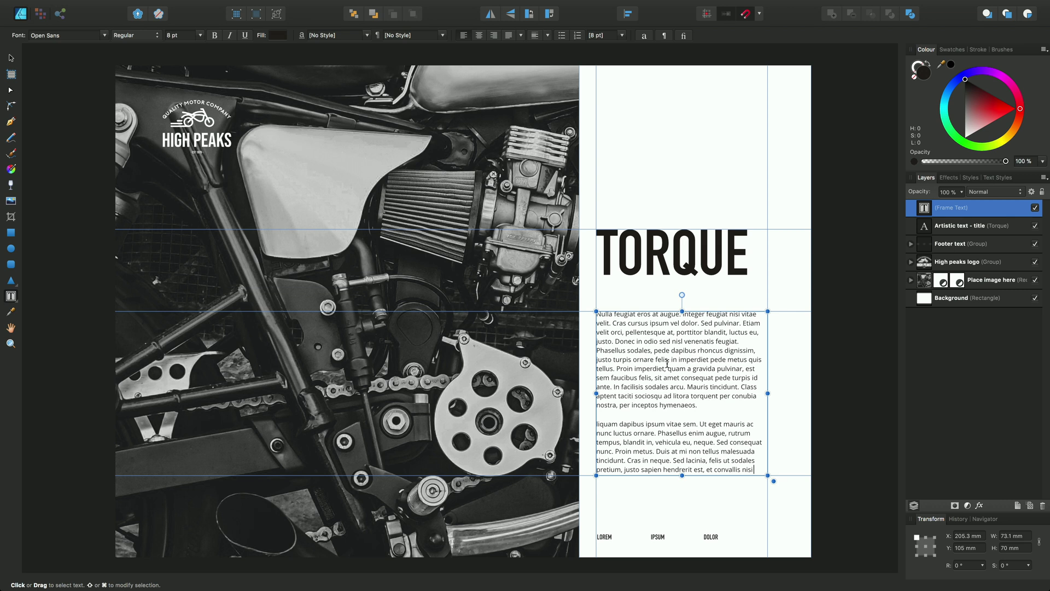
key("super+a")
right_click(668, 357)
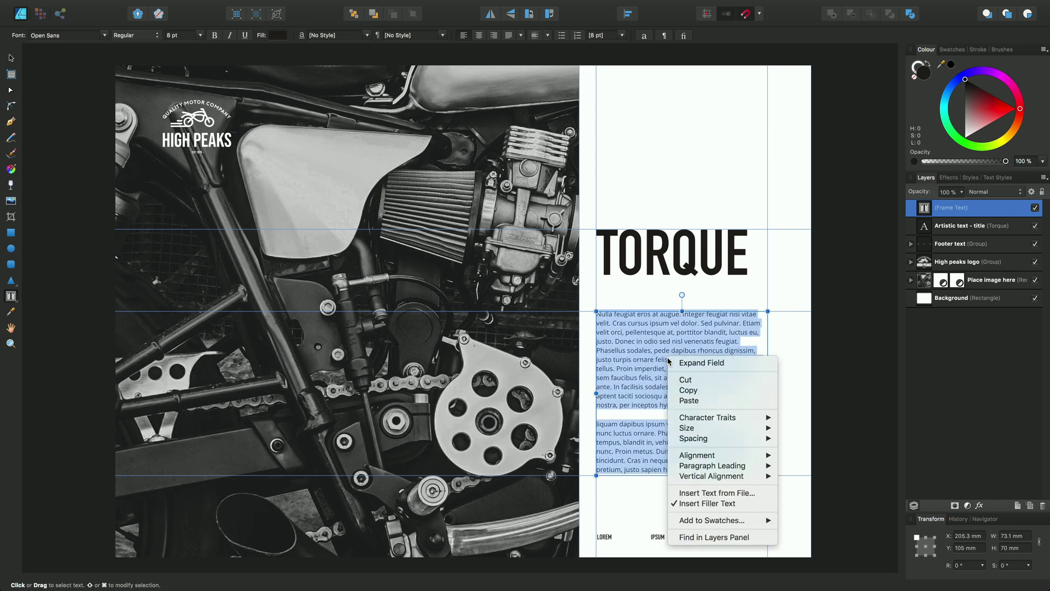
left_click(699, 363)
left_click(699, 356)
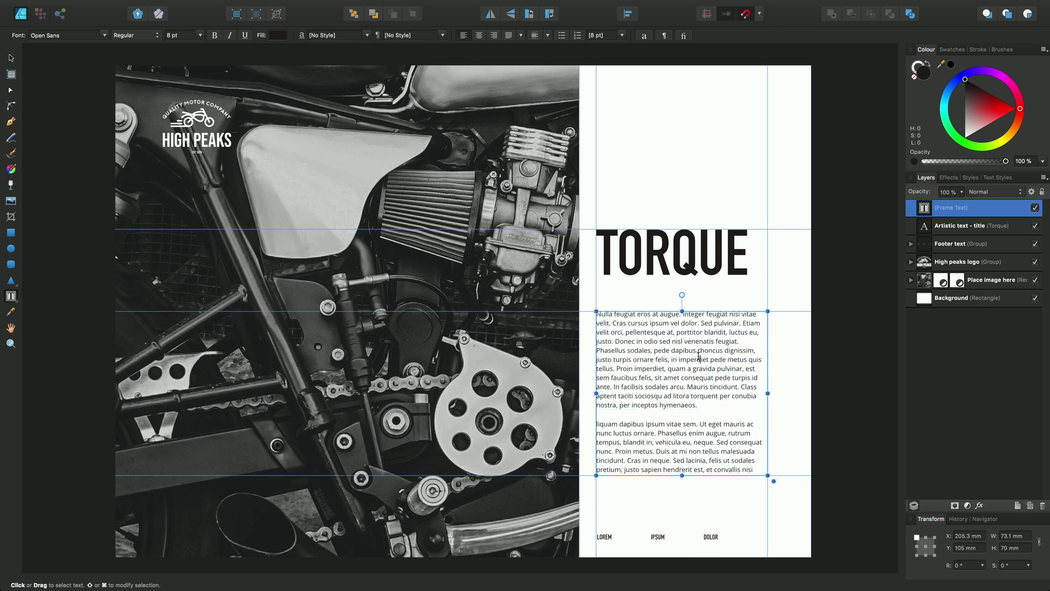
double_click(644, 331)
double_click(689, 332, "super")
double_click(738, 332, "super")
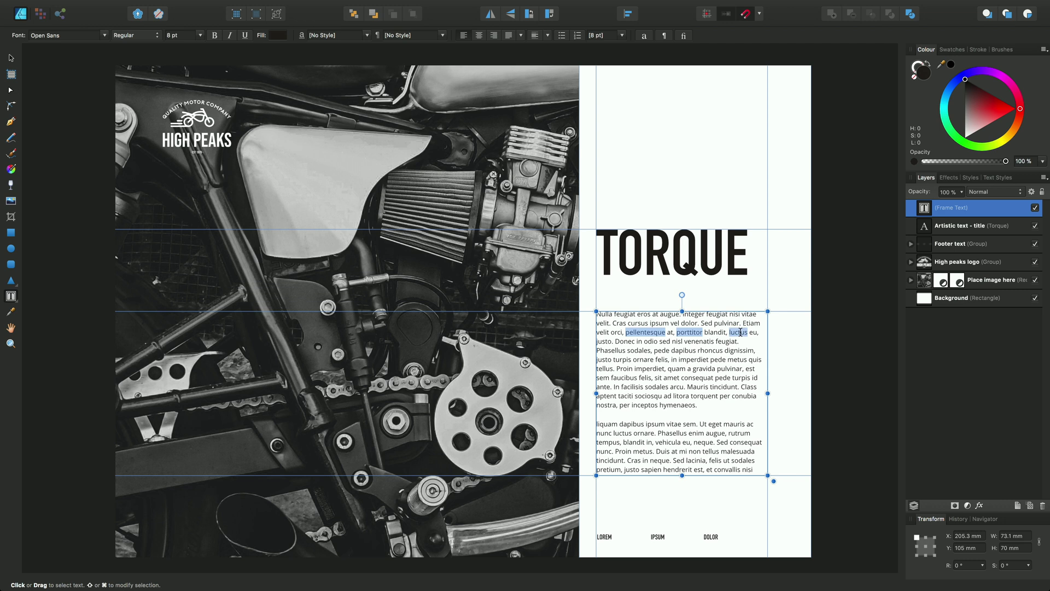
double_click(702, 377, "super")
double_click(723, 387, "super")
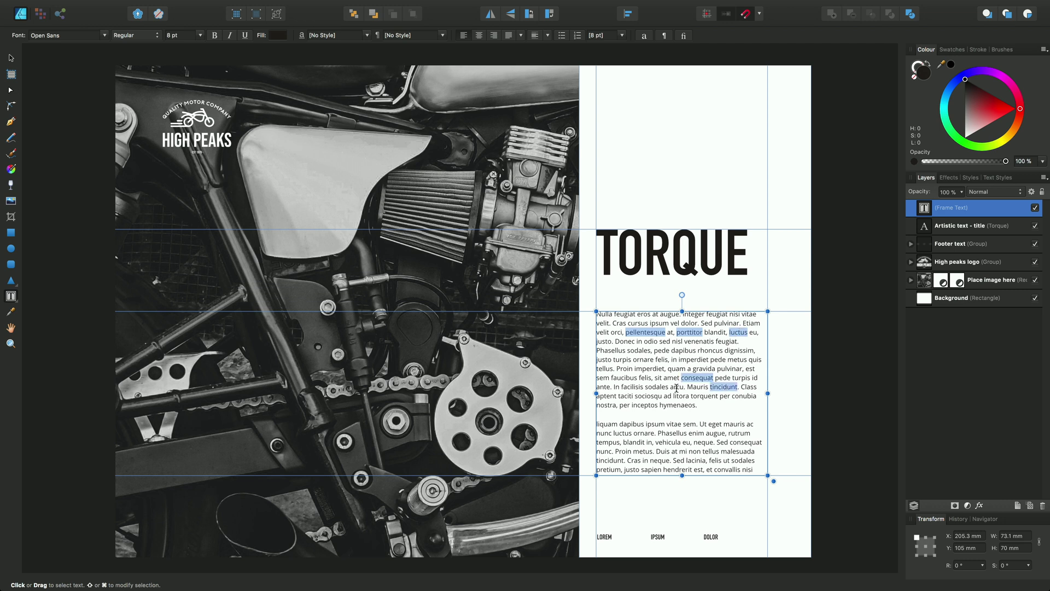
double_click(625, 395, "super")
key("super+a")
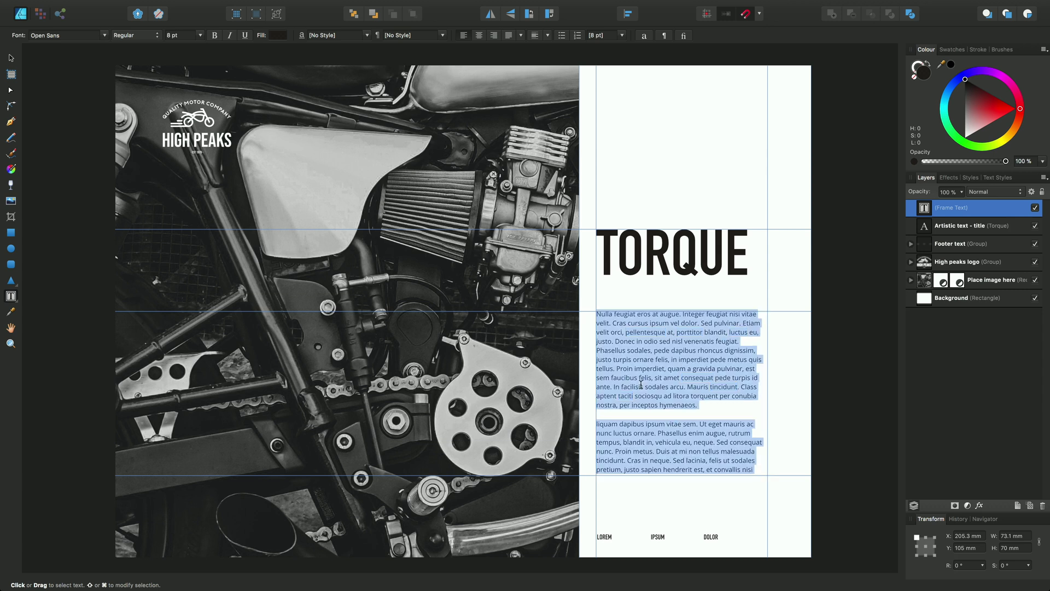
left_click(673, 381)
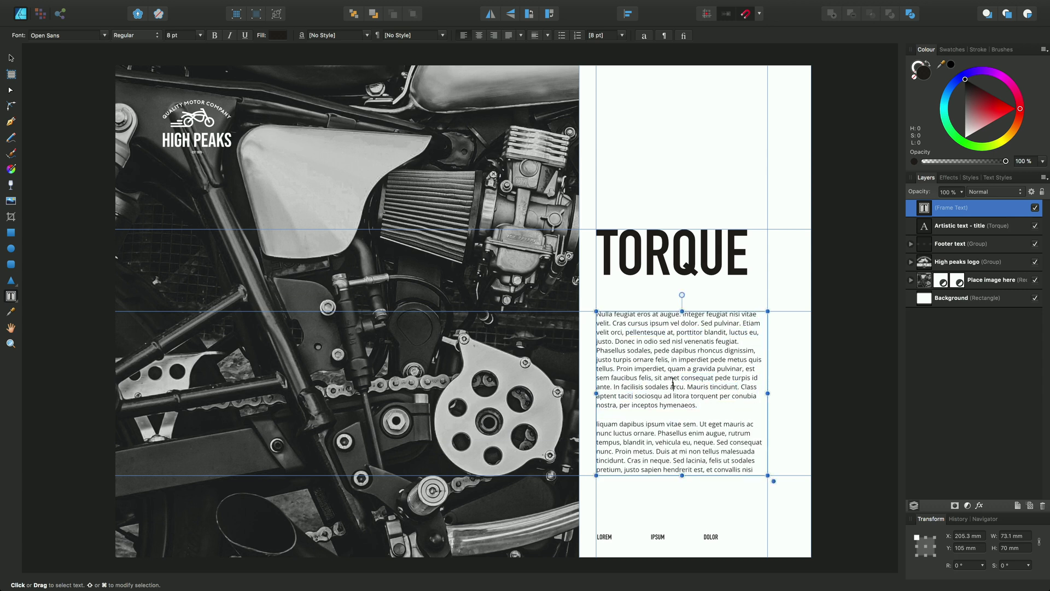
triple_click(650, 332)
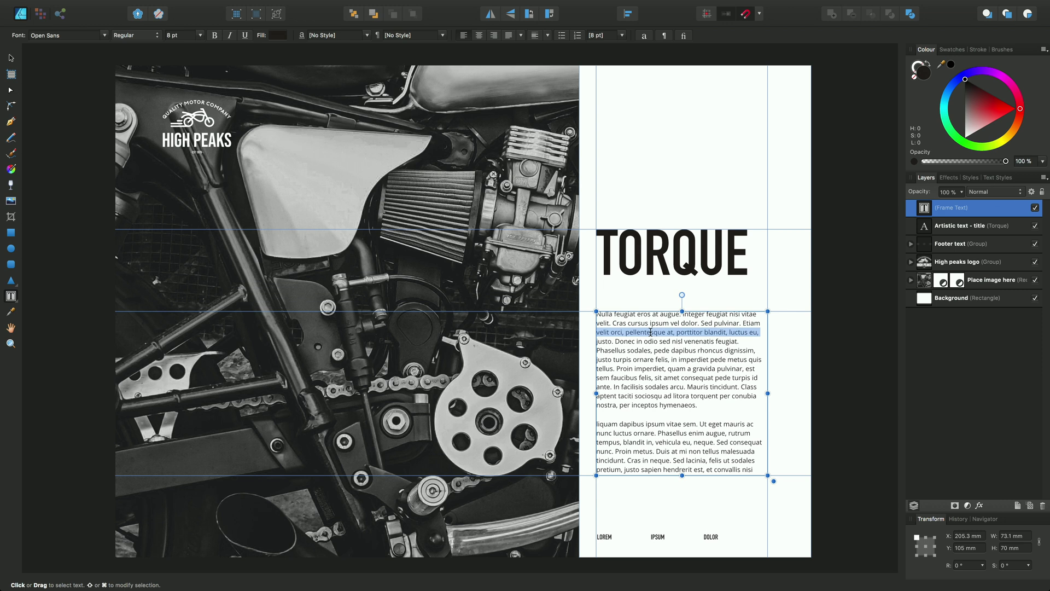
left_click(653, 354)
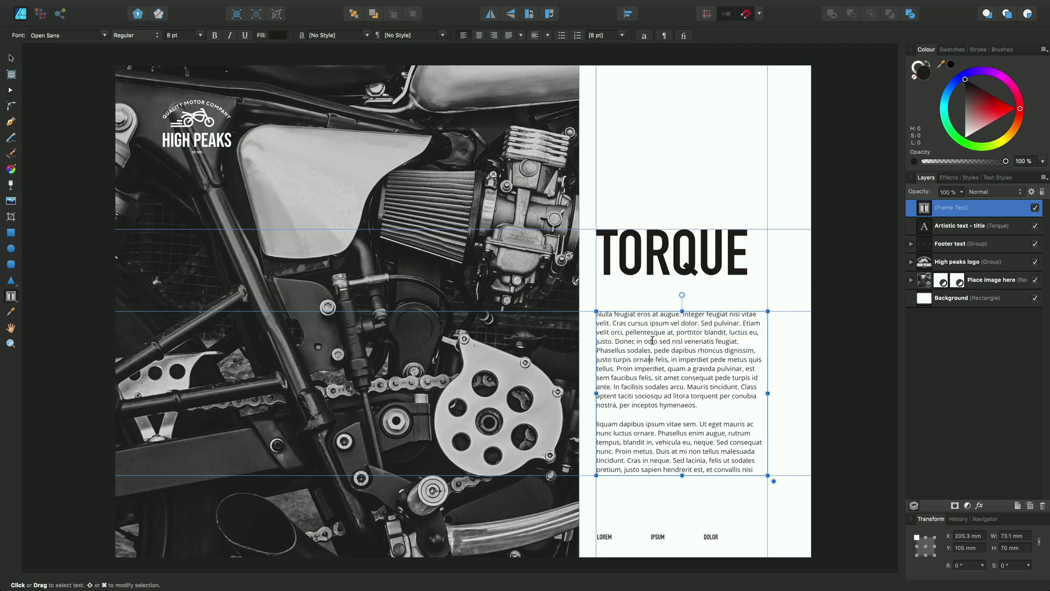
double_click(653, 340)
double_click(653, 340)
left_click(653, 340)
triple_click(657, 357)
double_click(658, 356)
left_click(680, 368)
triple_click(670, 358)
left_click(670, 358)
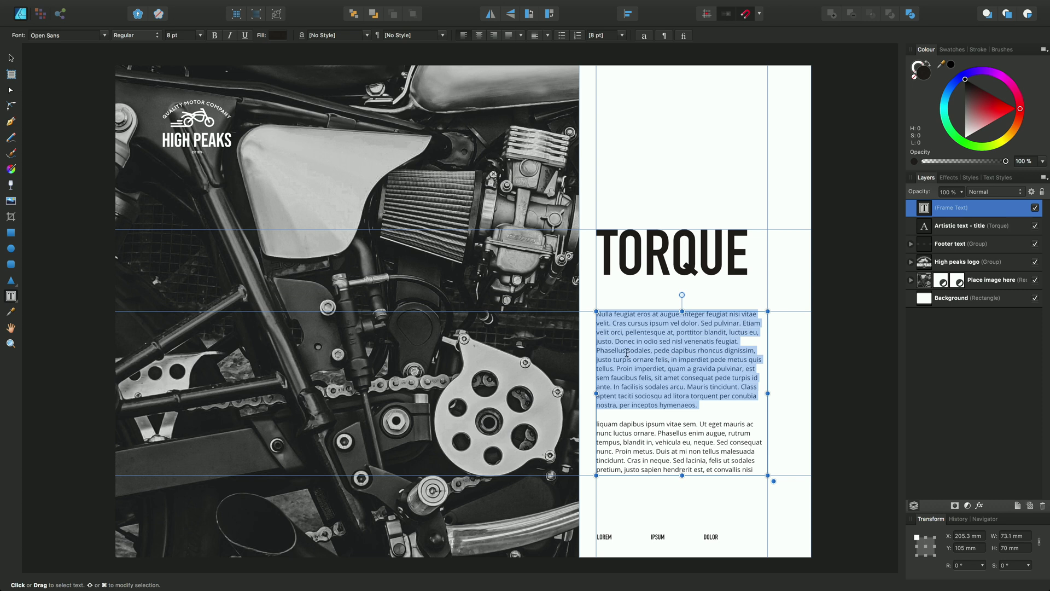
Step: Set the first paragraph to Palatino Regular 11 pt with justified alignment
left_click(105, 35)
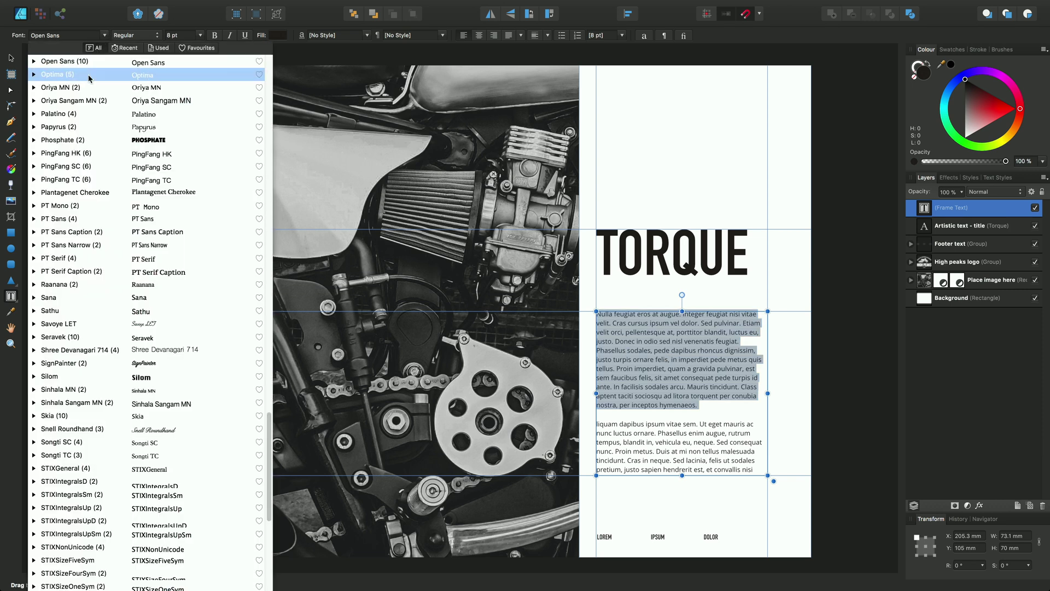
left_click(75, 115)
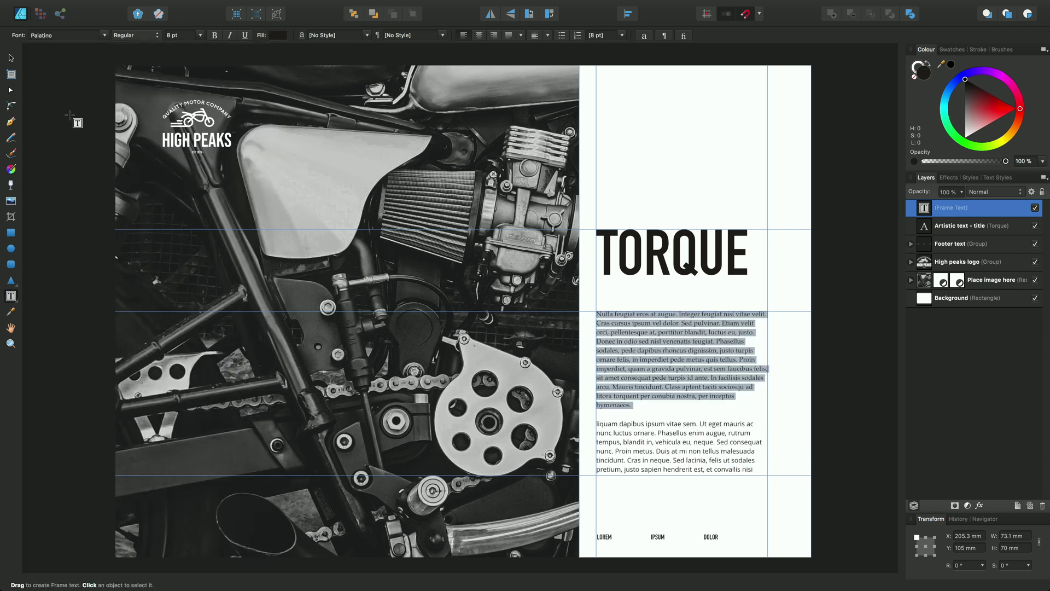
left_click(156, 36)
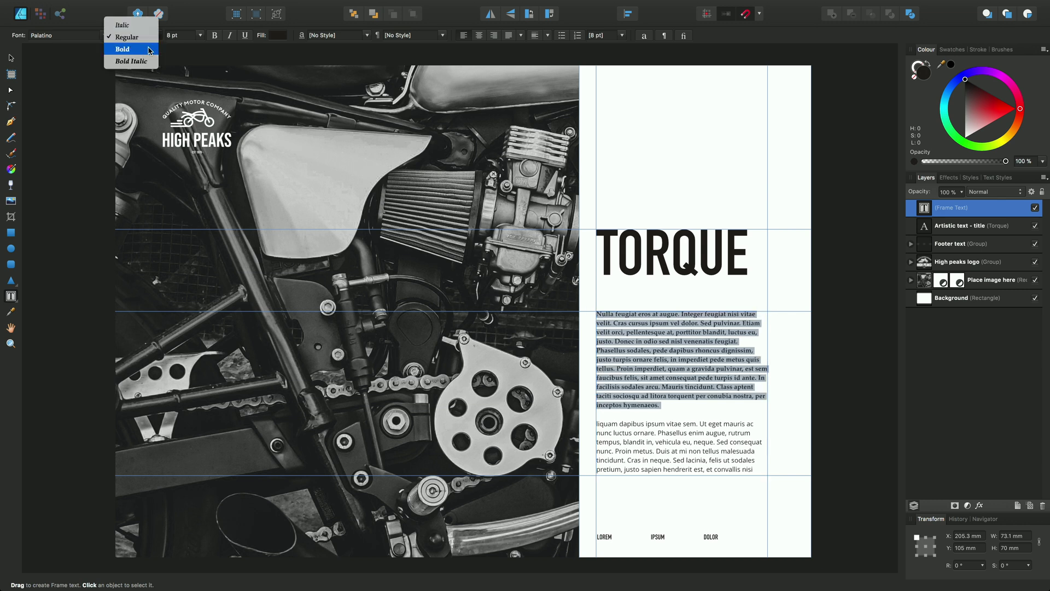
left_click(134, 37)
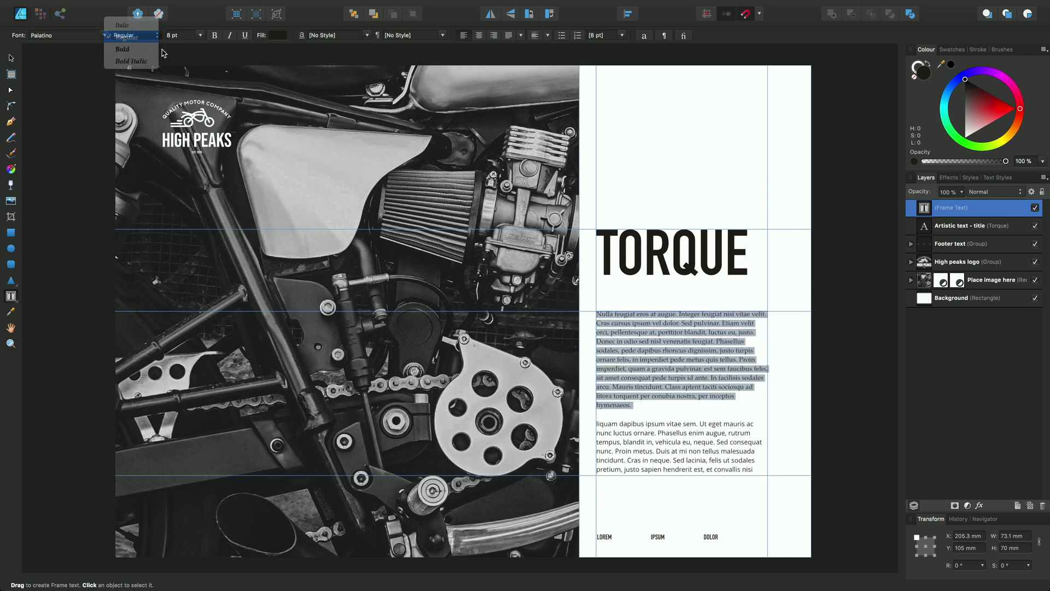
left_click(200, 35)
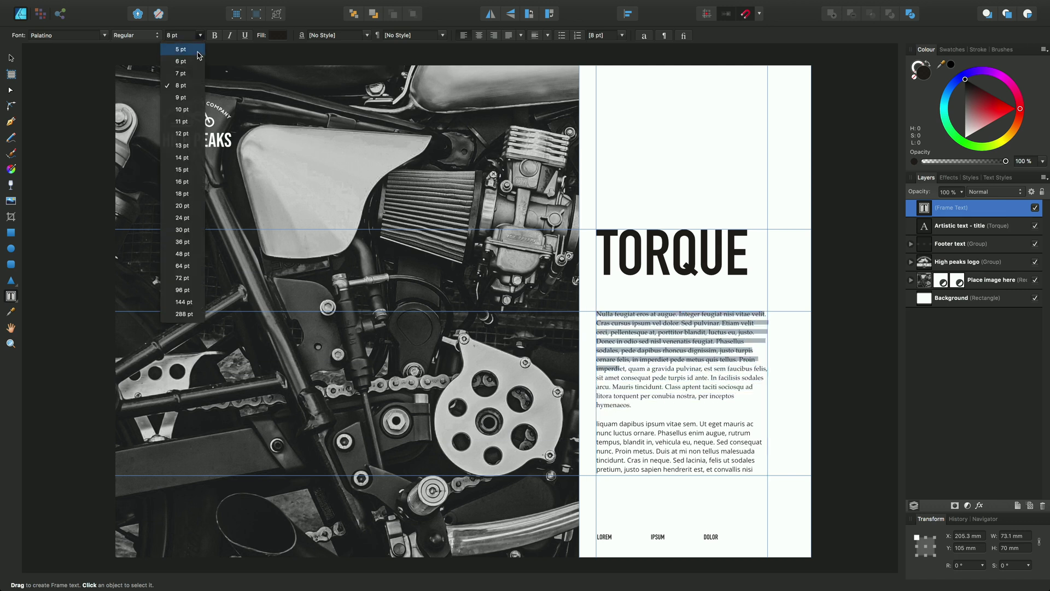
left_click(182, 121)
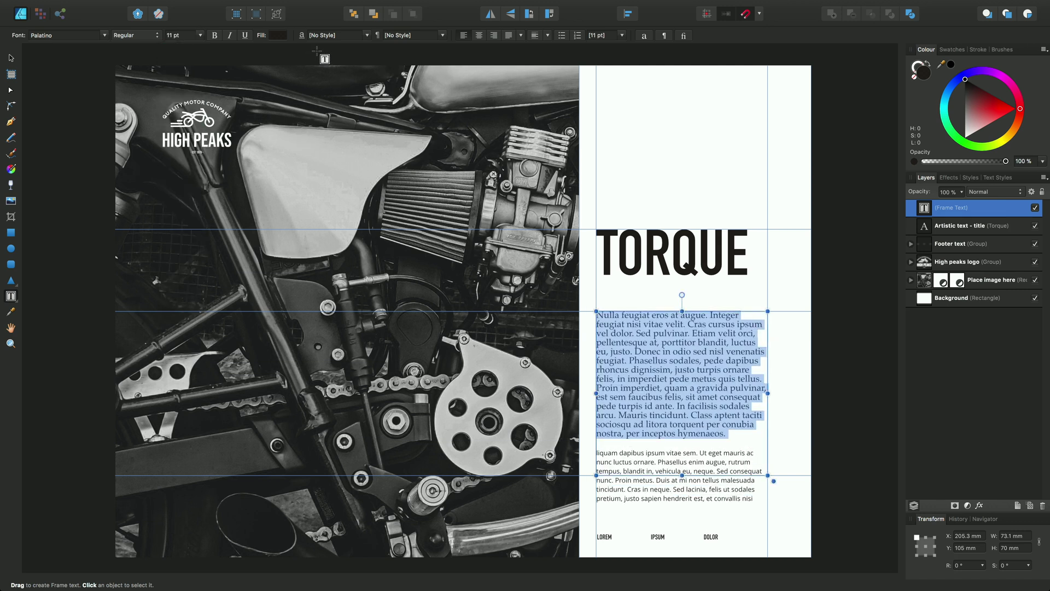
left_click(478, 35)
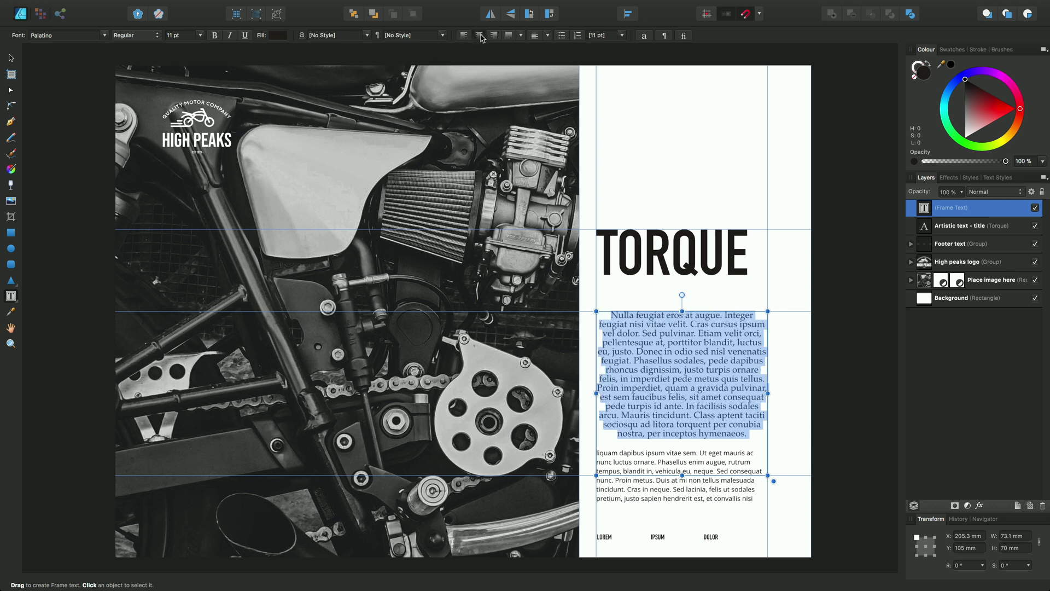
left_click(495, 37)
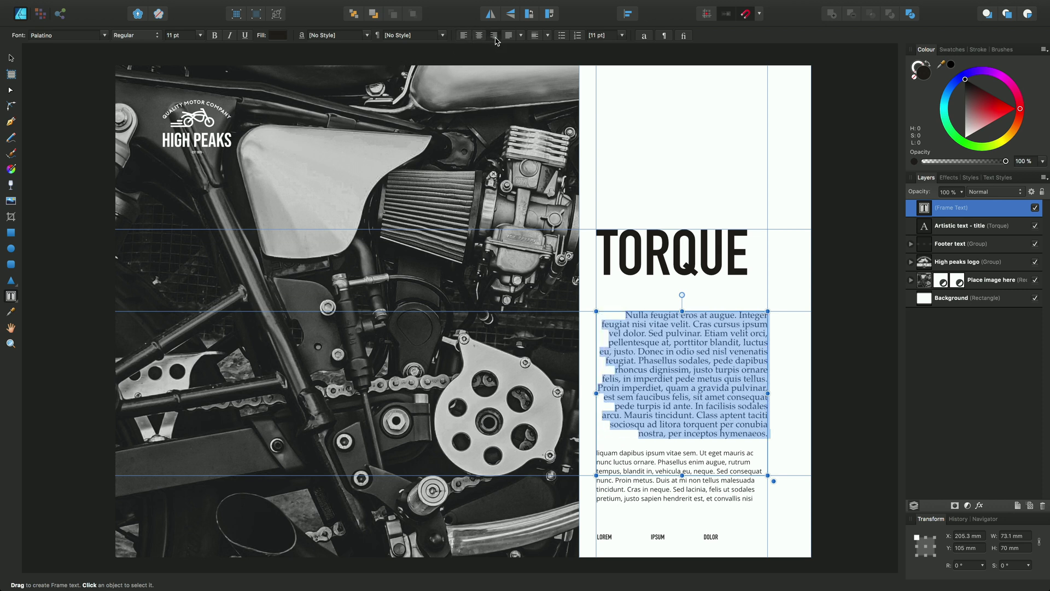
left_click(509, 36)
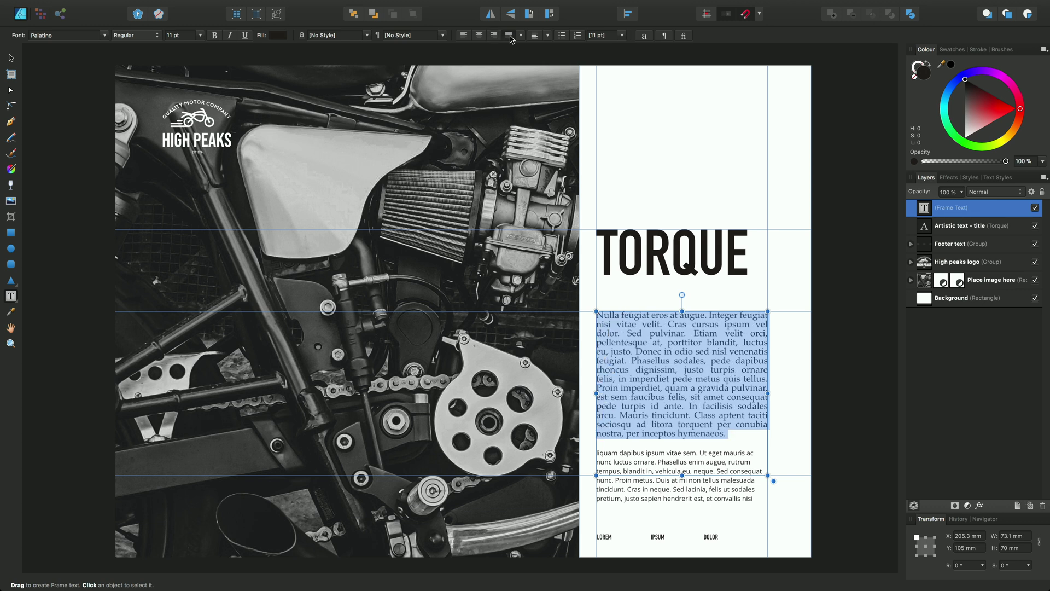
Step: Place the caret in the text and select a line of the second paragraph
left_click(703, 458)
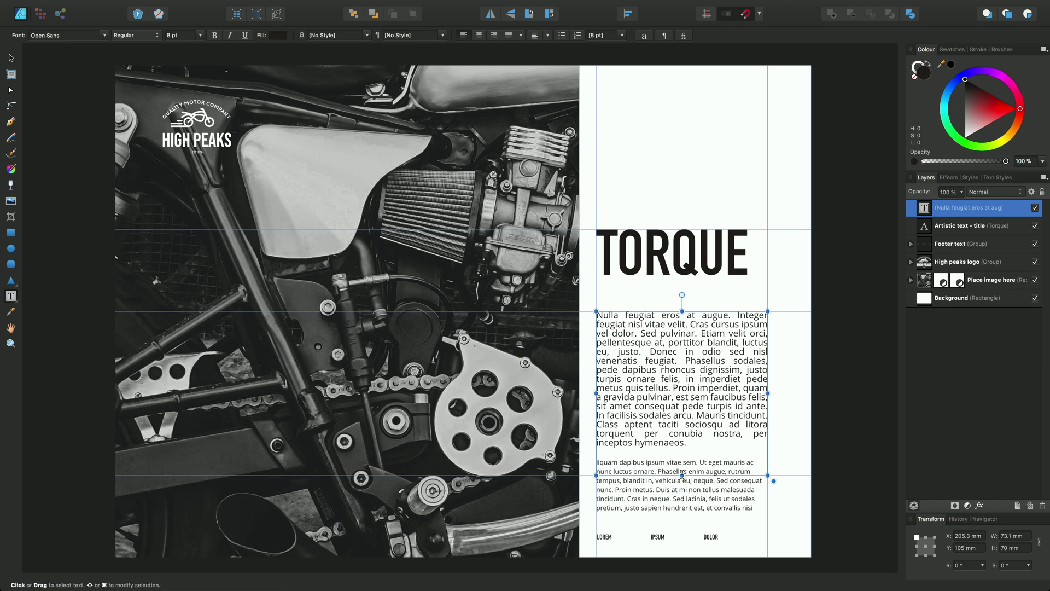
triple_click(683, 478)
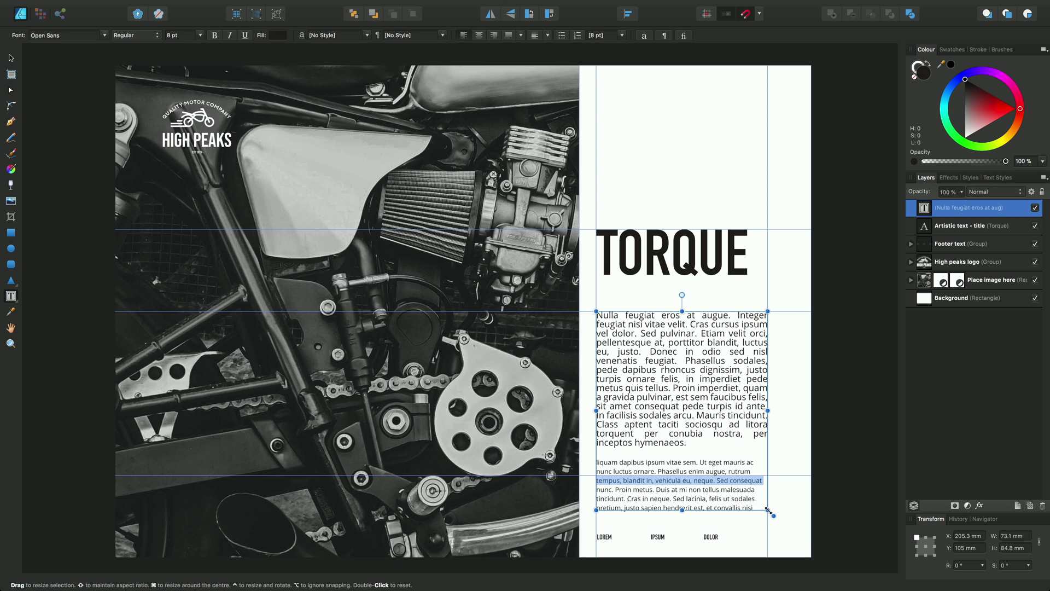
Step: Shrink the frame, then scale frame and text together to 60.4 × 70 mm, text at 6.8 pt
left_click_drag(768, 506, 768, 475)
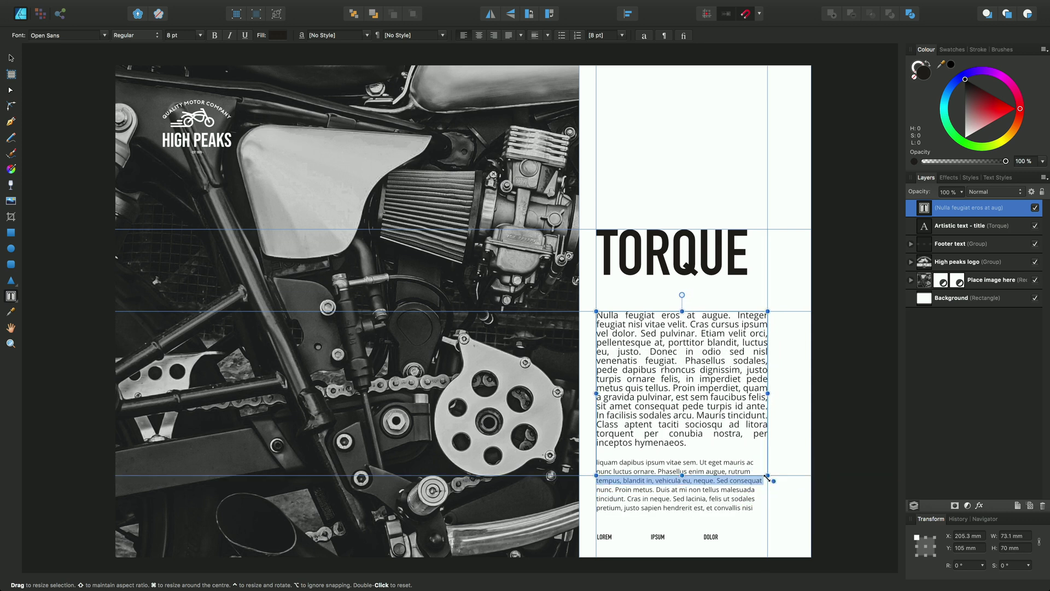
double_click(682, 471)
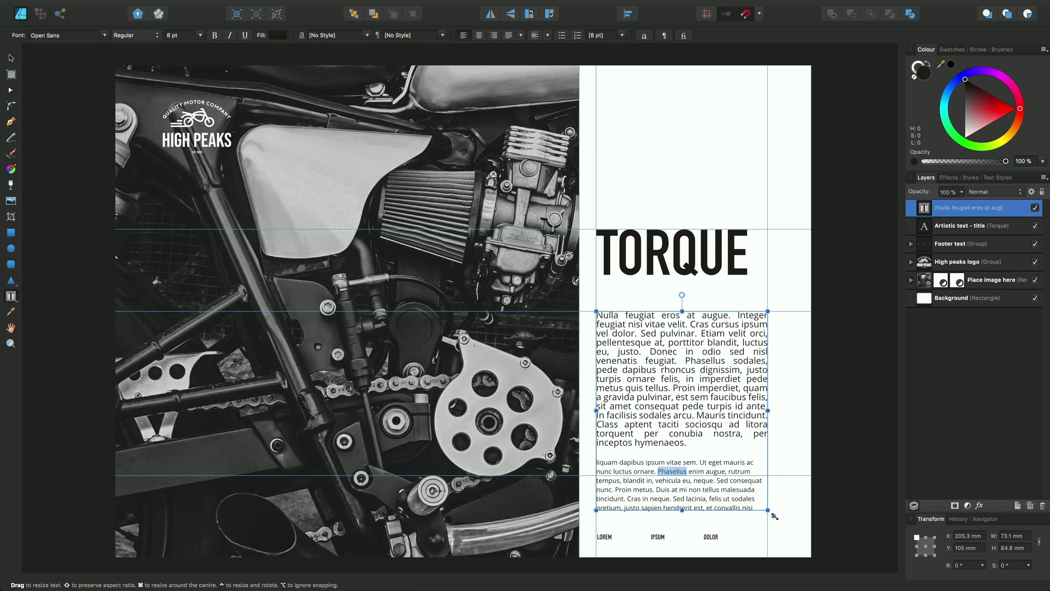
left_click_drag(772, 513, 757, 473)
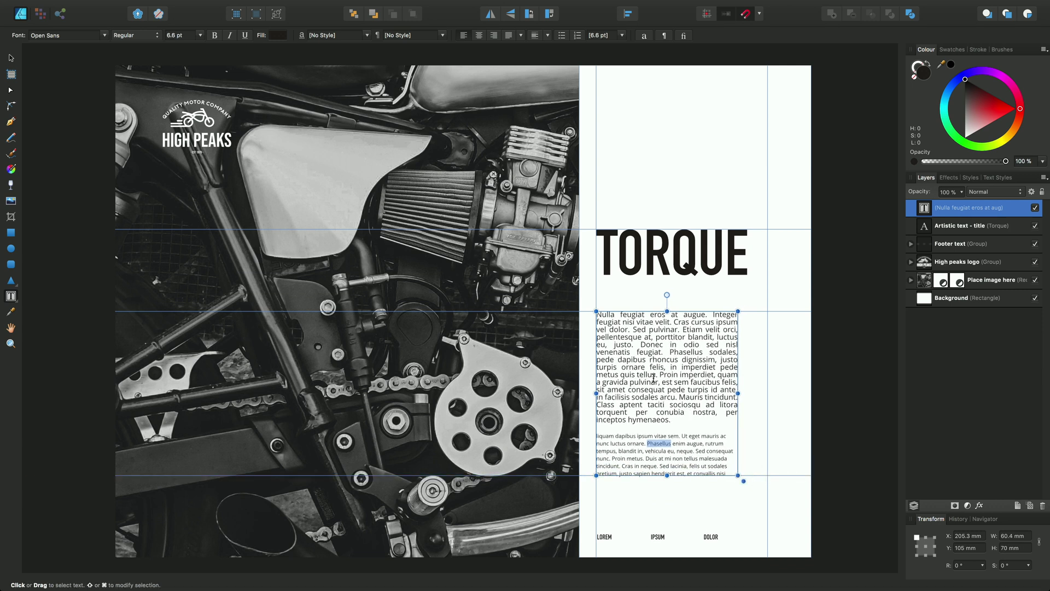